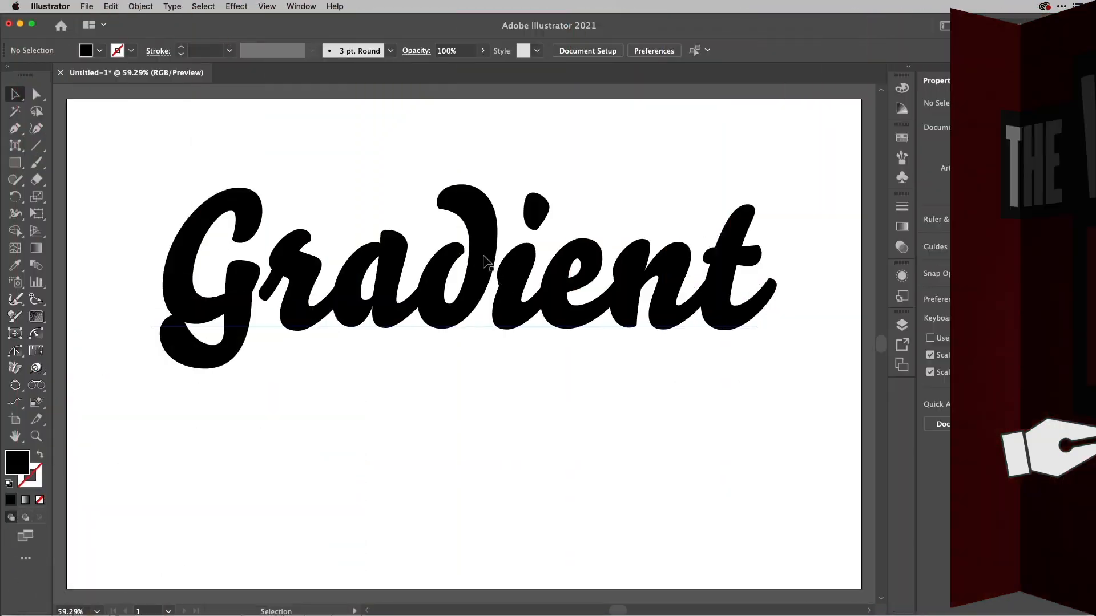
Try to apply the white-to-black gradient swatch directly to the fill of the "Gradient" text, and undo it.
left_click(484, 262)
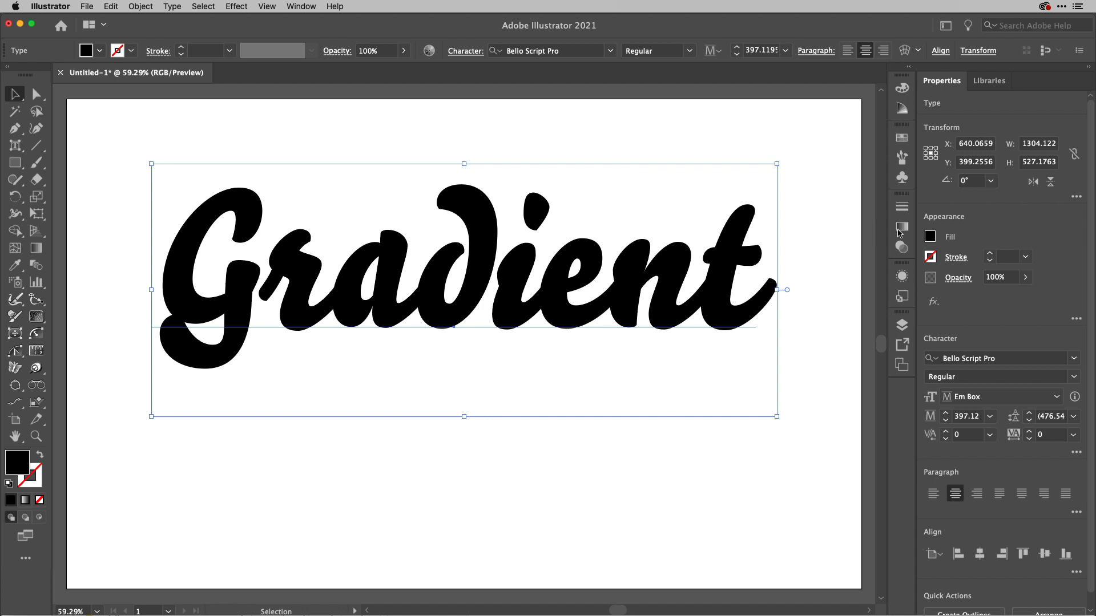
left_click(931, 237)
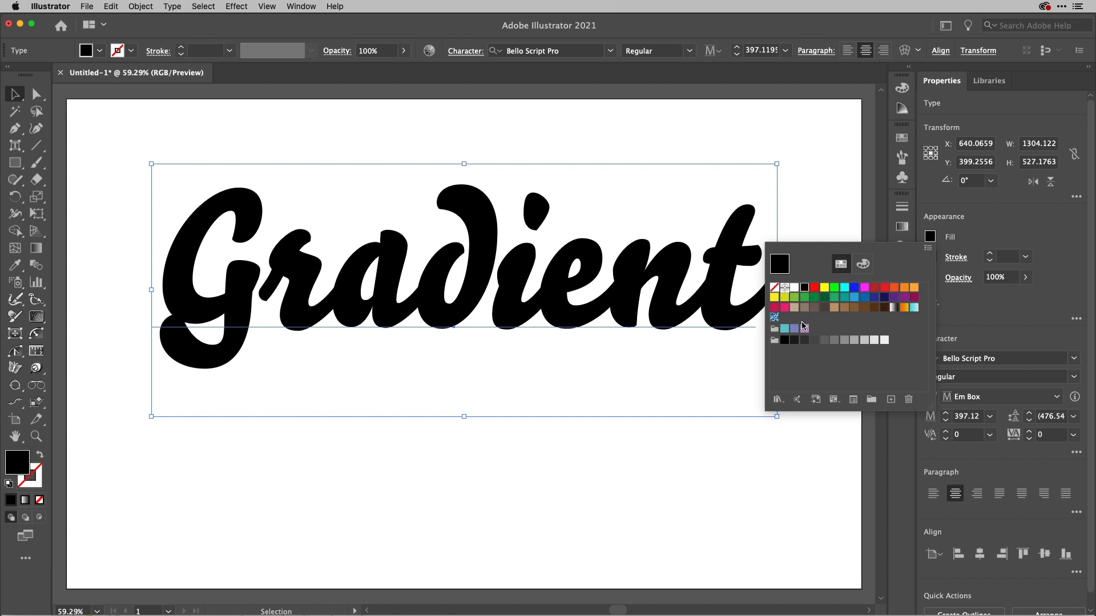
left_click(893, 308)
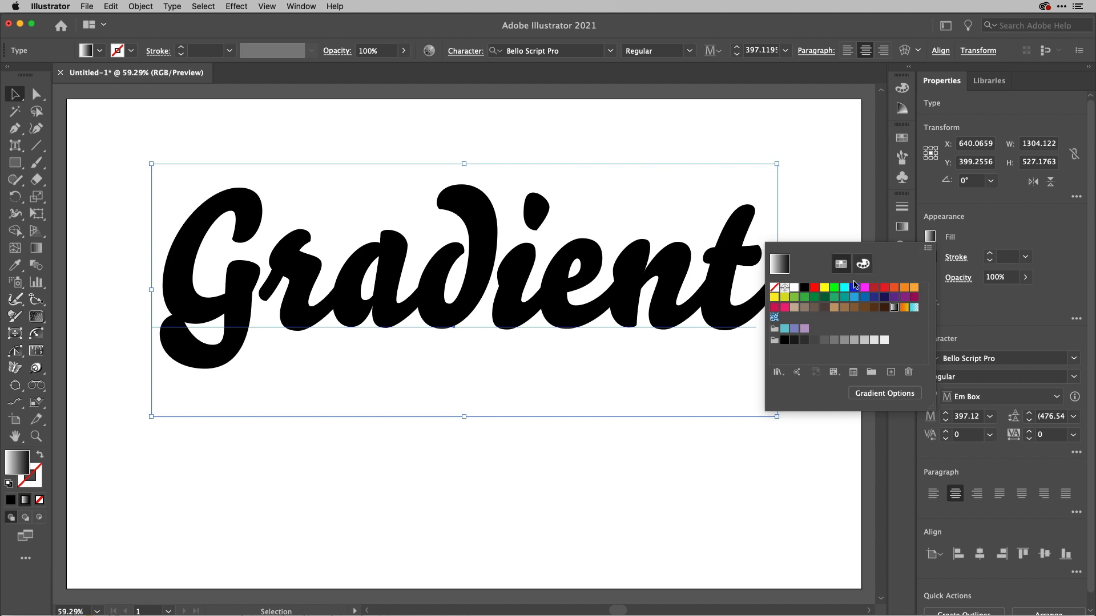
left_click(1038, 227)
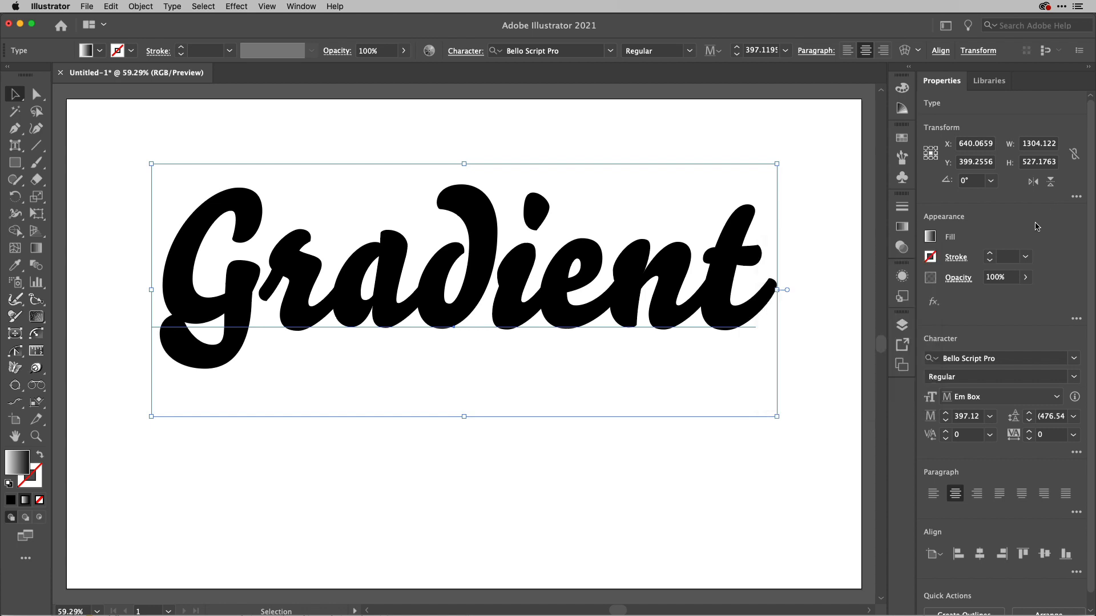
key("super+z")
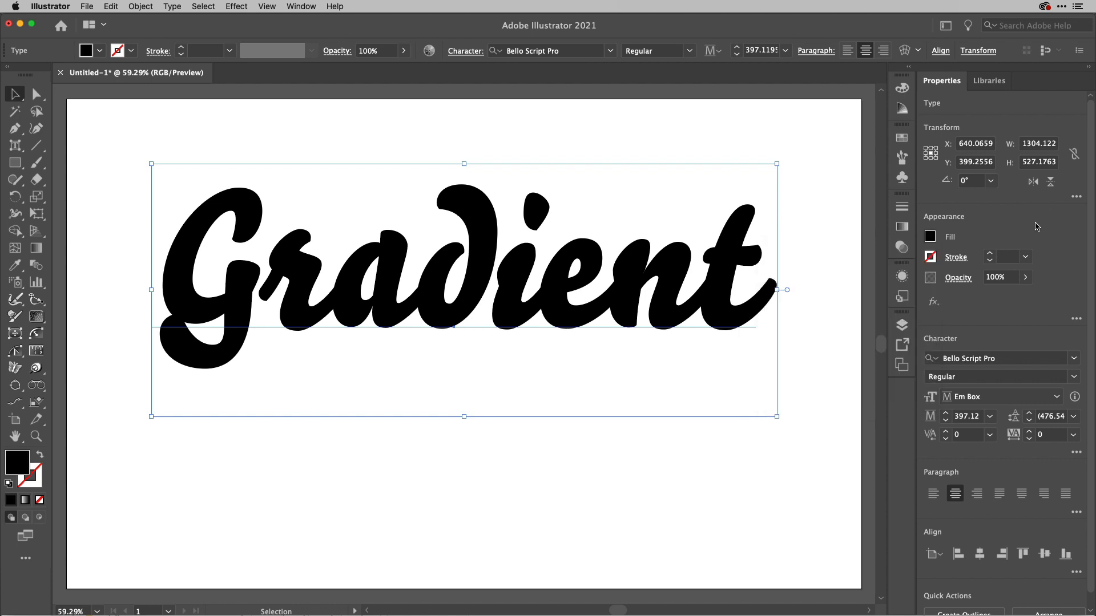
Remove the text's character fill and add a new fill to the type object in its appearance attributes.
left_click(903, 278)
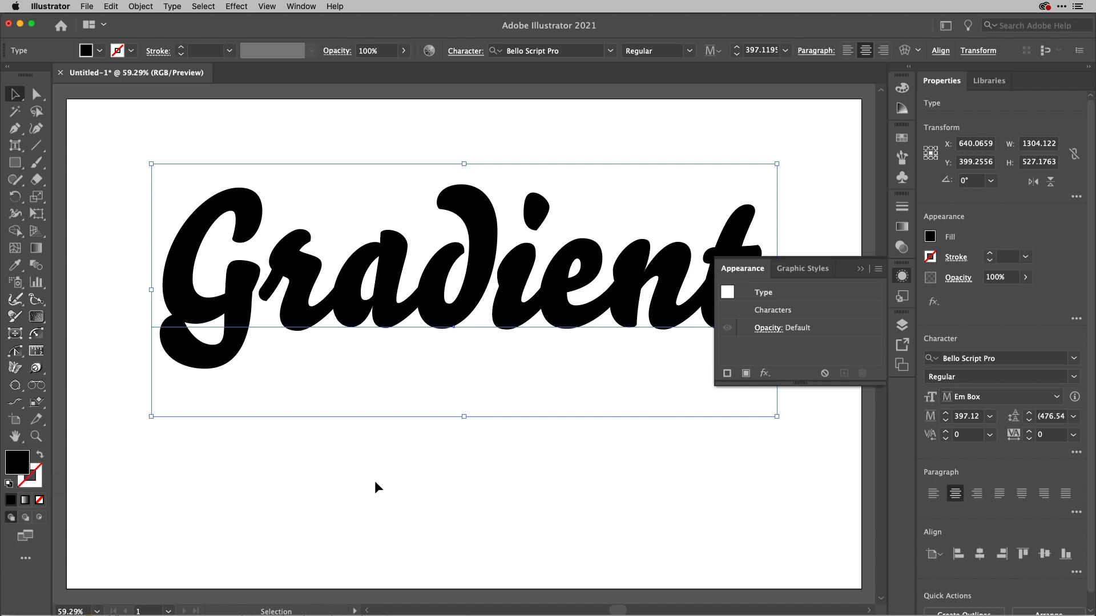
key("slash")
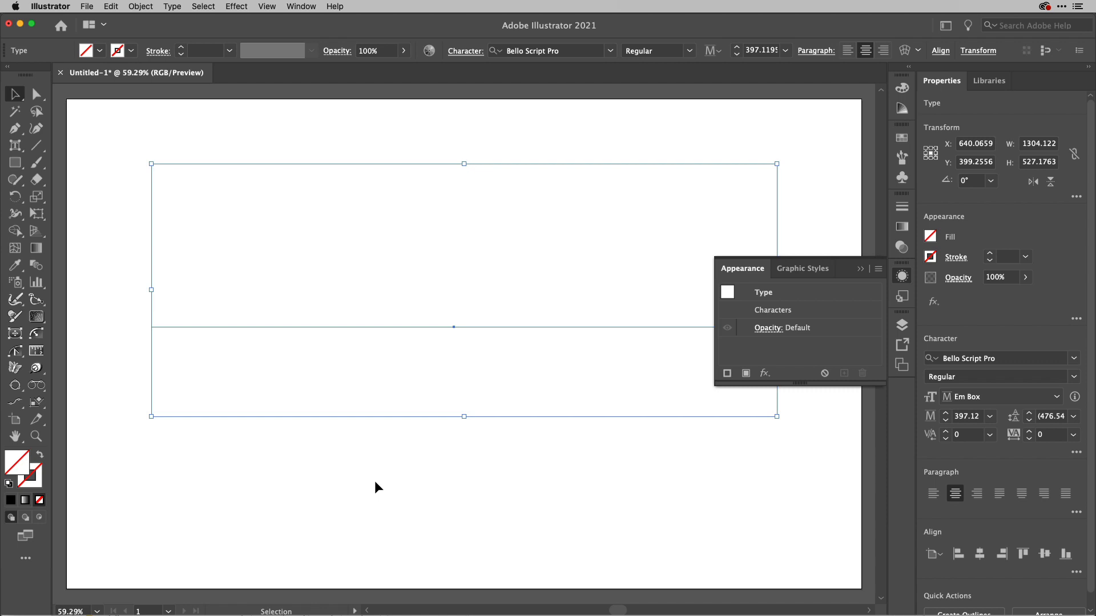
key("a")
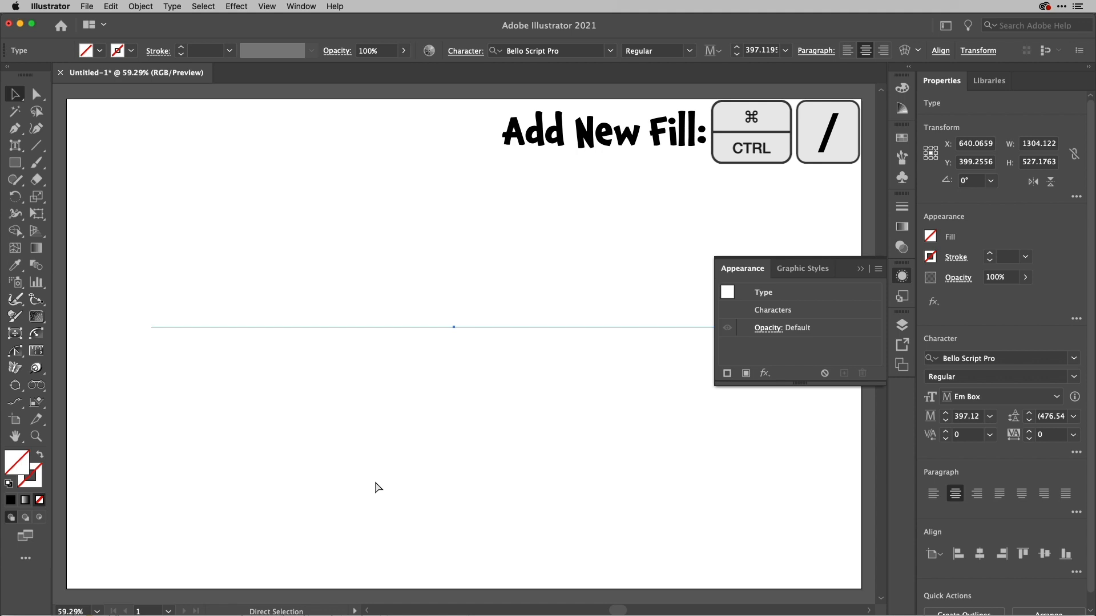
key("super+slash")
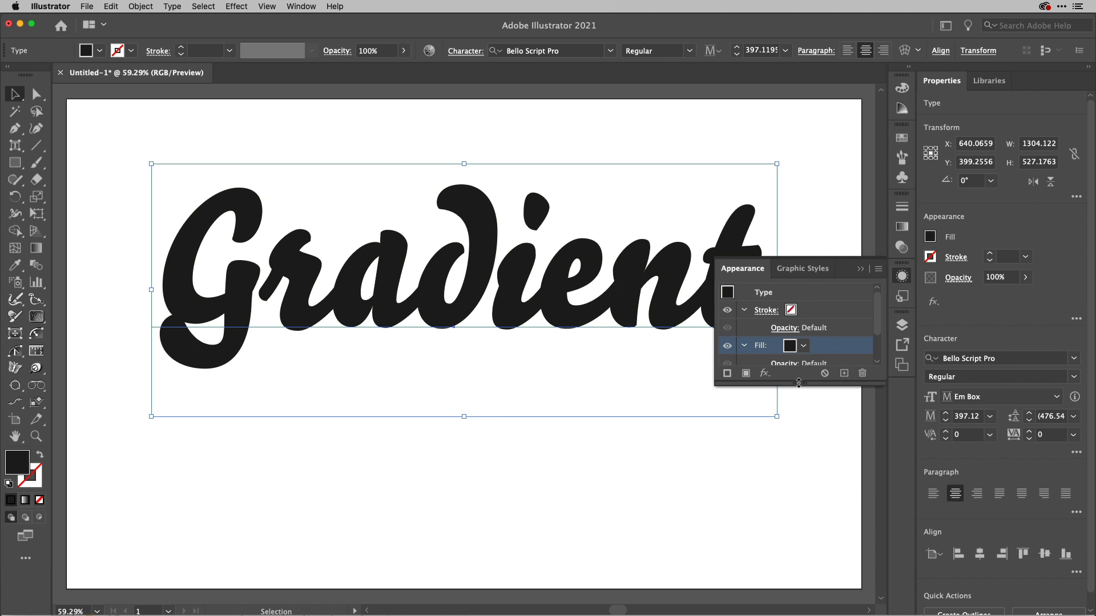
left_click_drag(805, 385, 805, 490)
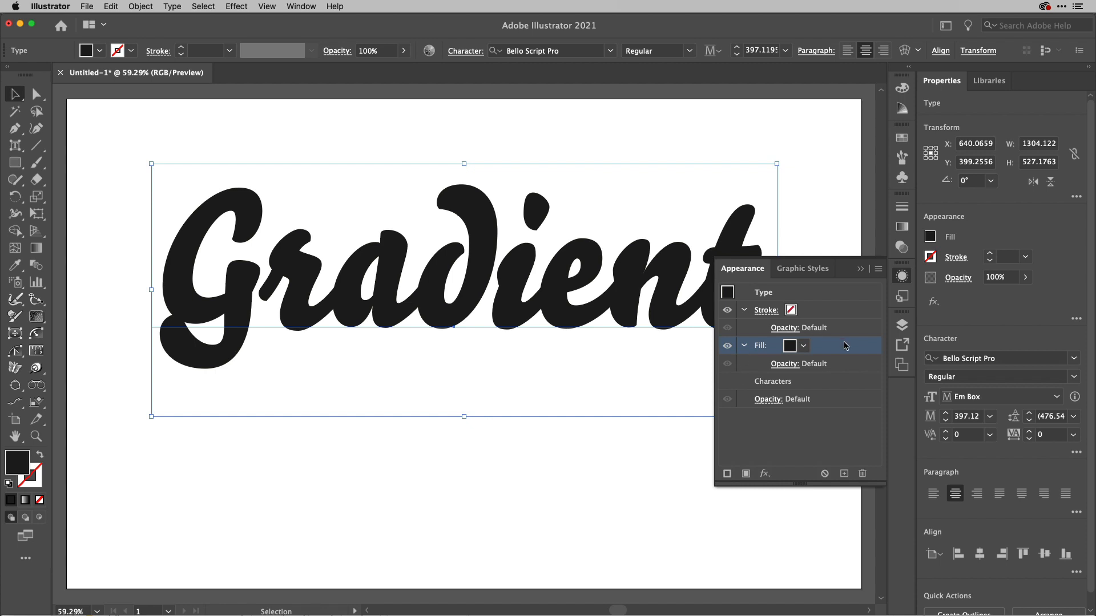
Try the default gradient on the new fill, clear the fill, and undo back to the original black text.
key("period")
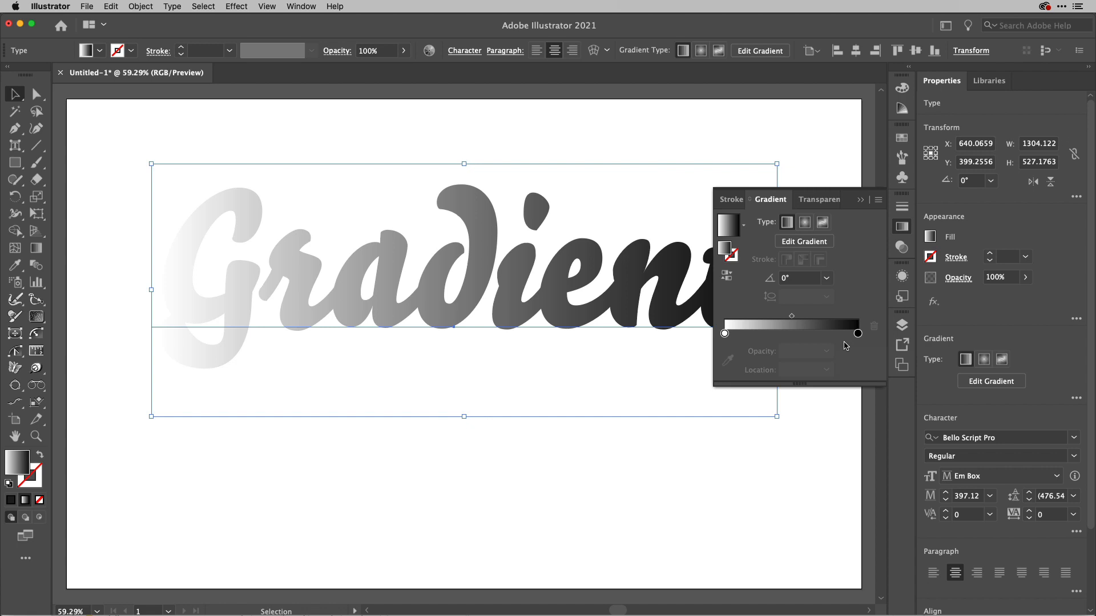
key("comma")
key("slash")
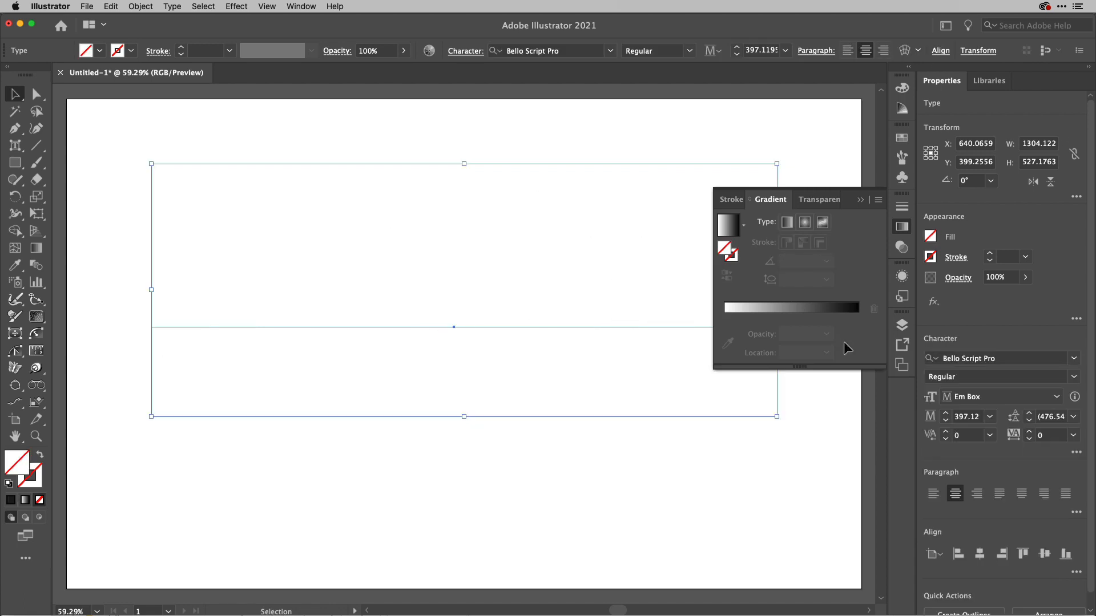
key("super+z")
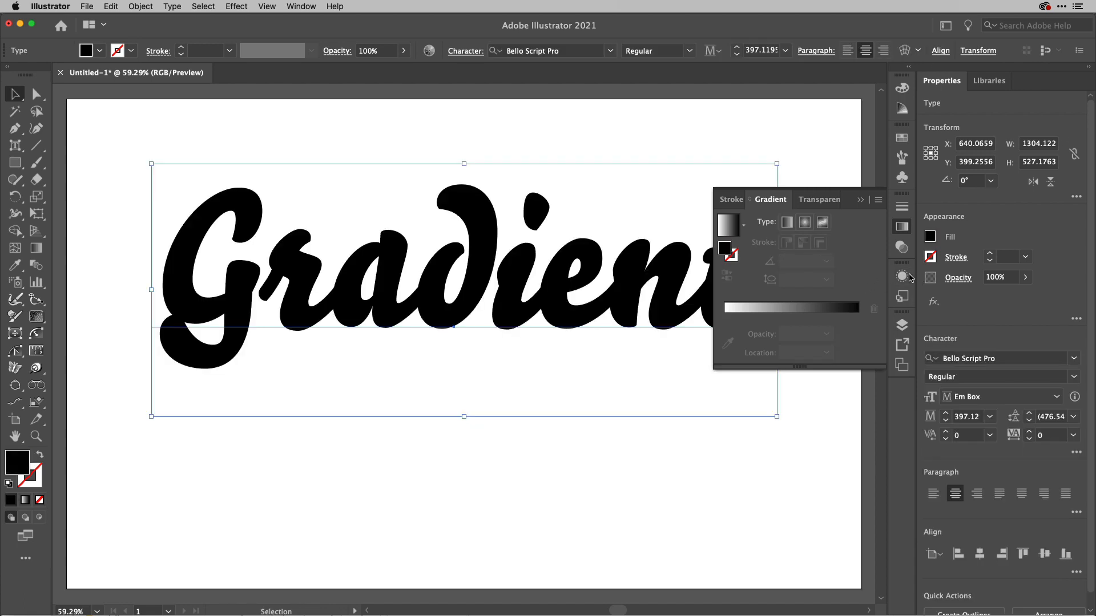
Add a new fill with the white-to-black gradient over the black characters and inspect the edges of the letter G.
left_click(903, 277)
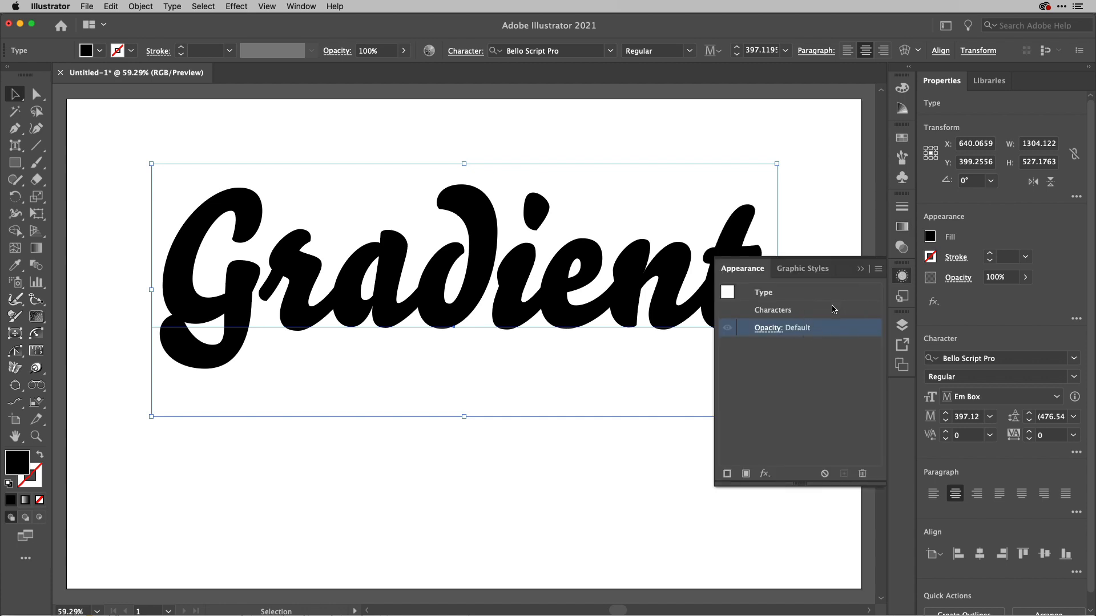
key("super+slash")
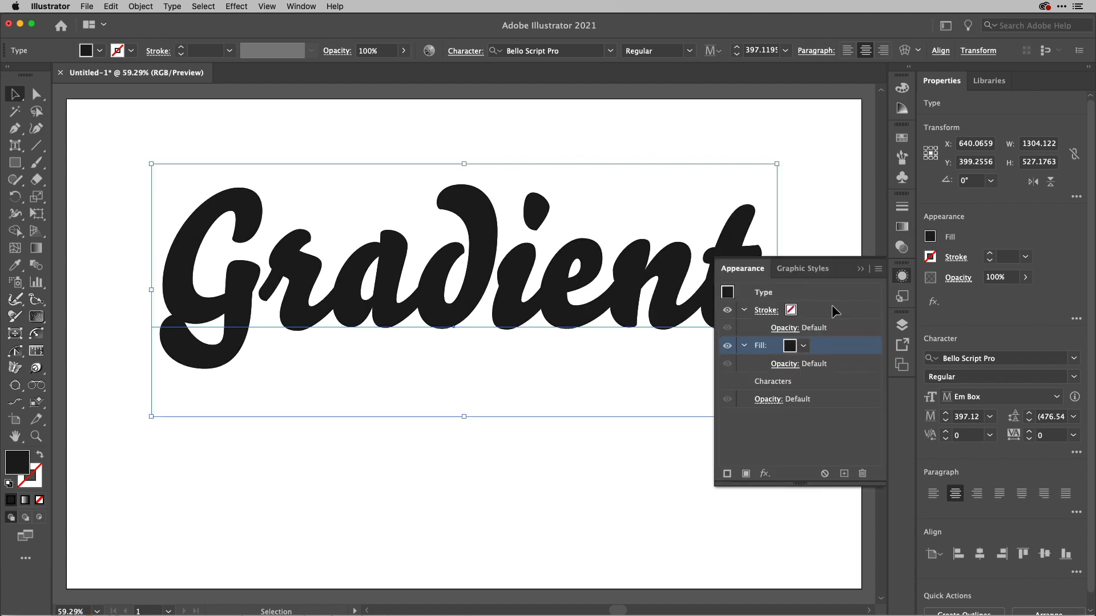
key("period")
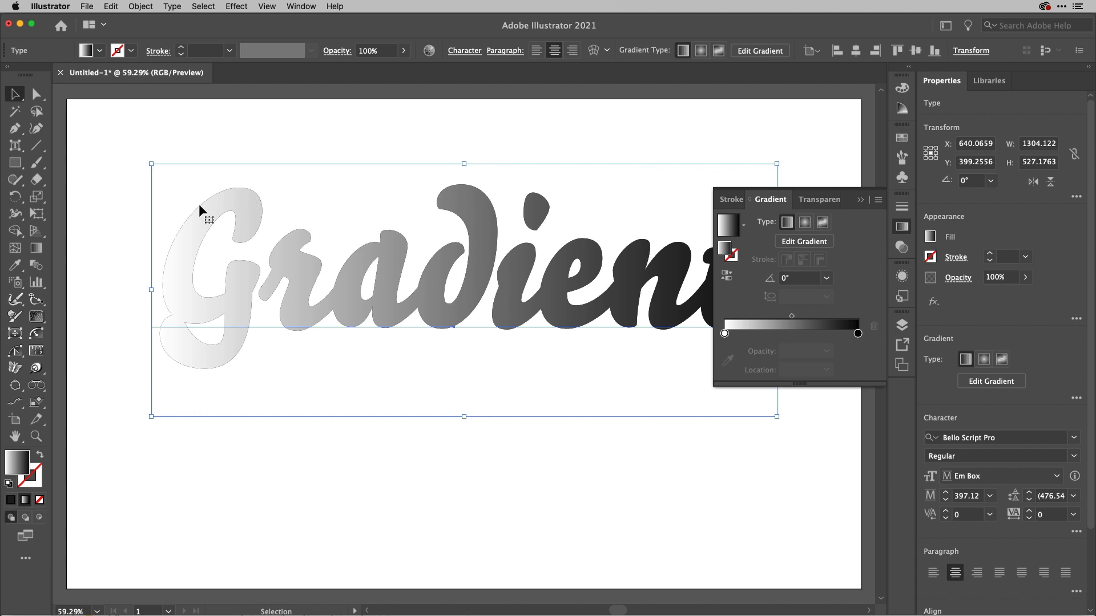
scroll(197, 207, "up", 5)
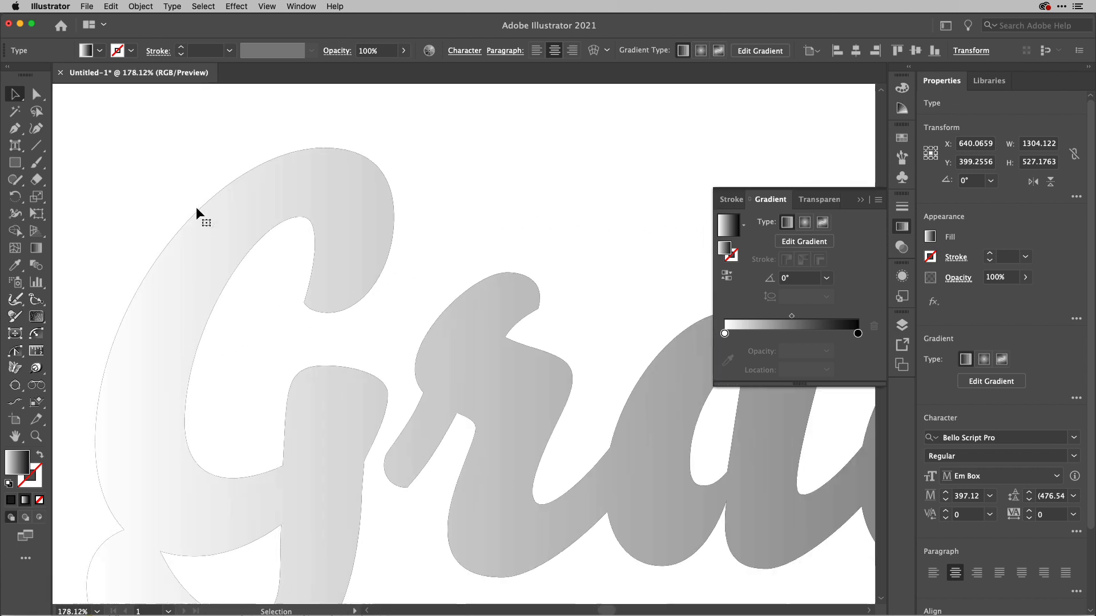
scroll(196, 207, "down", 3)
scroll(196, 207, "down", 2)
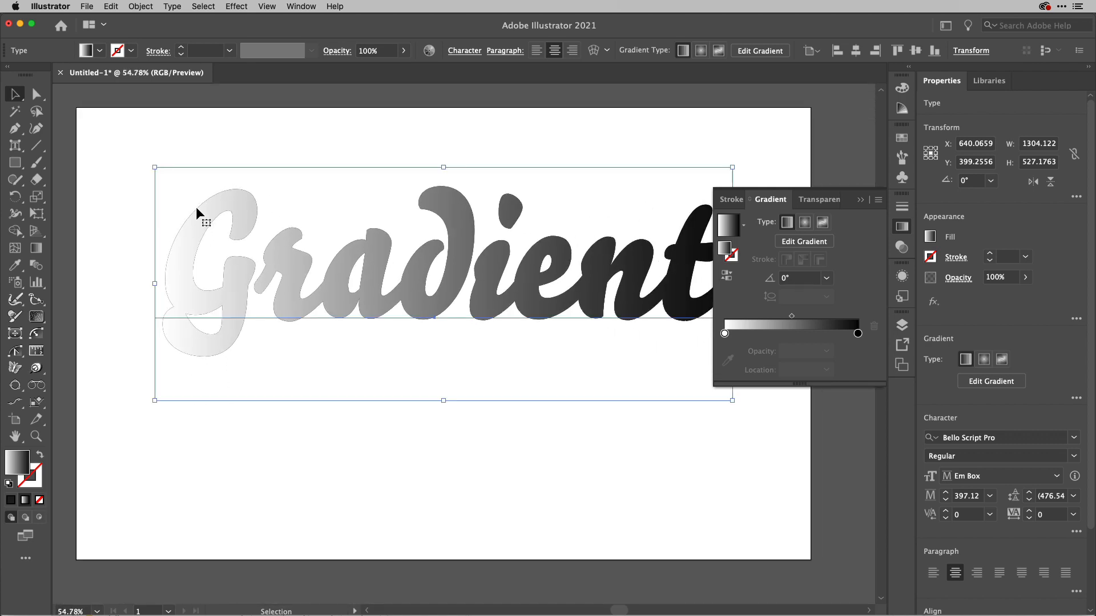
scroll(196, 207, "up", 1)
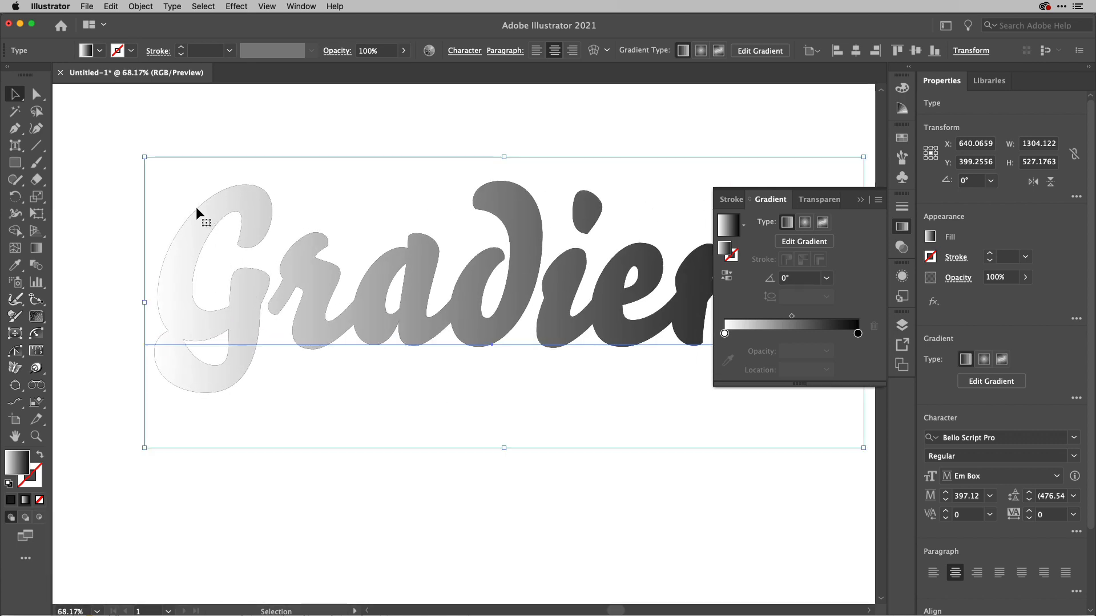
scroll(195, 206, "down", 1)
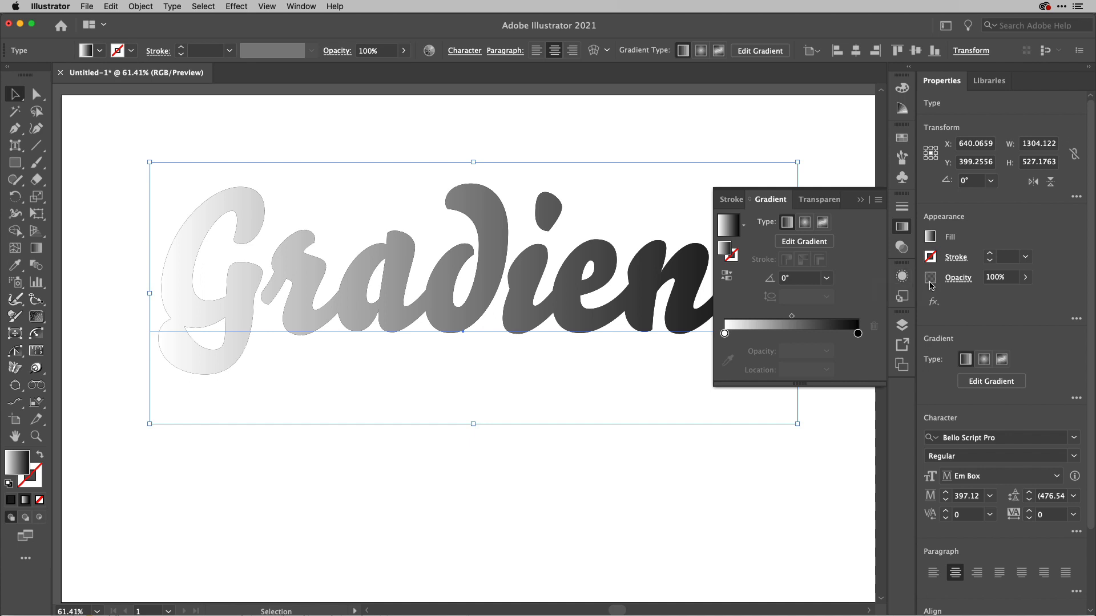
Undo the gradient and the added fill on the text.
left_click(902, 276)
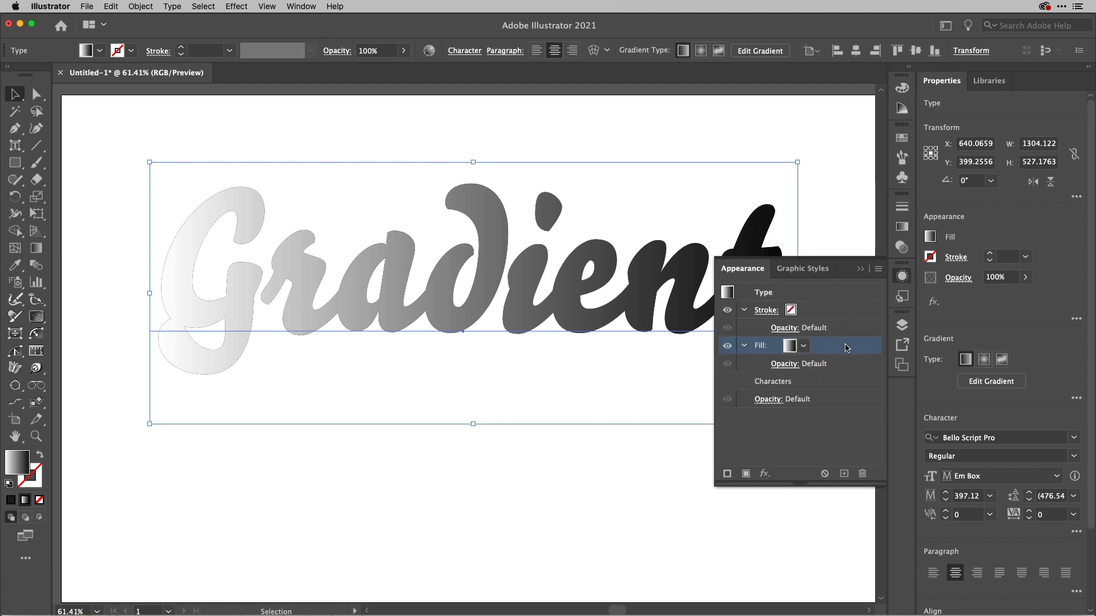
key("super+z")
key("super+z")
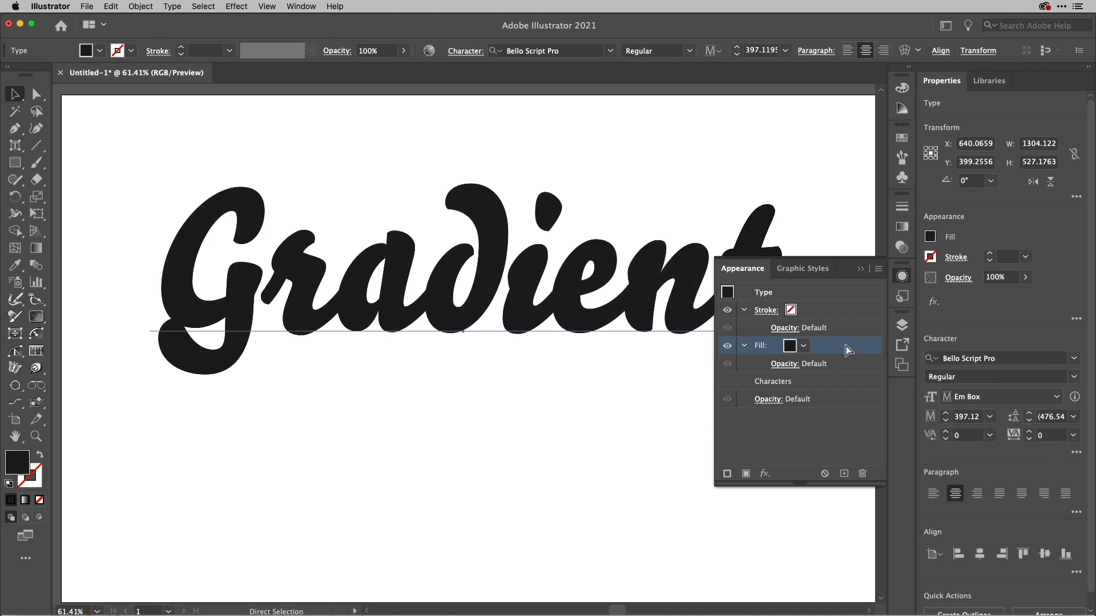
key("v")
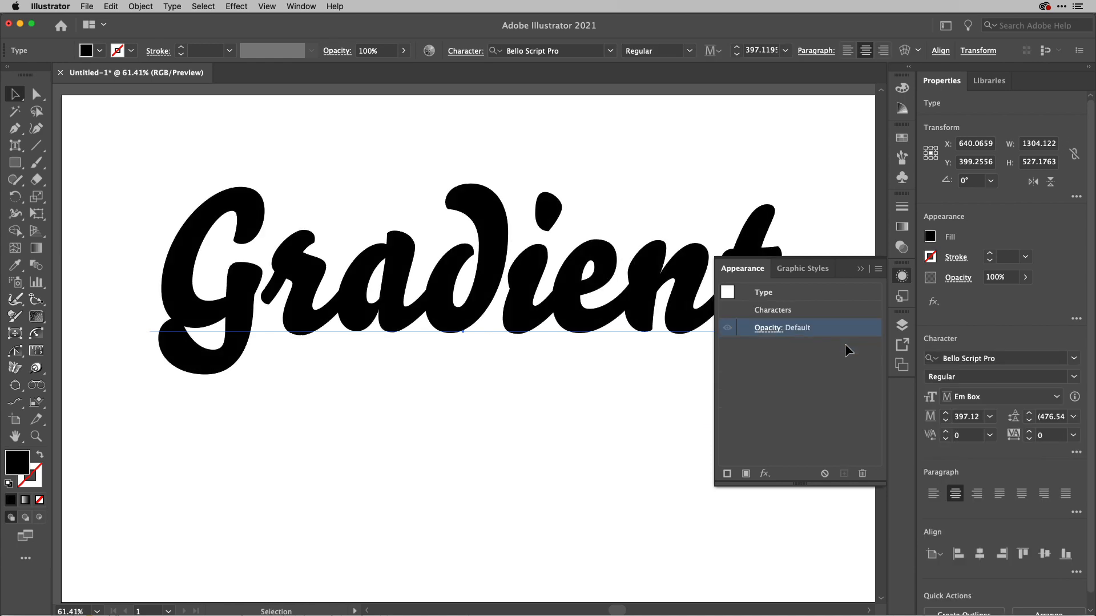
Remove the text's character fill and add a new stroke coloured with the white-to-black gradient swatch.
key("slash")
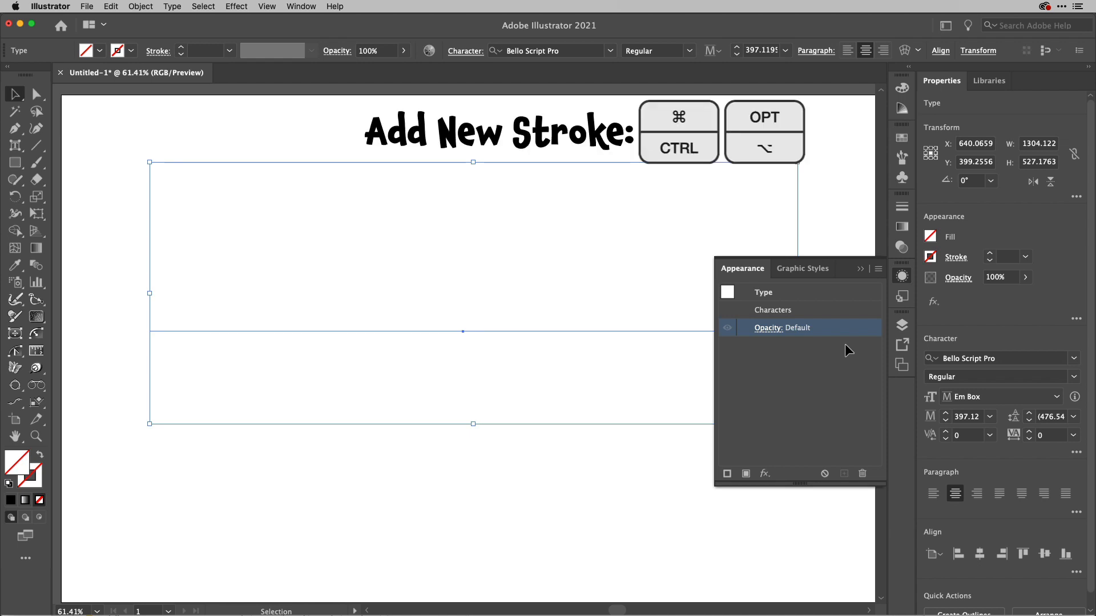
key("super+alt+slash")
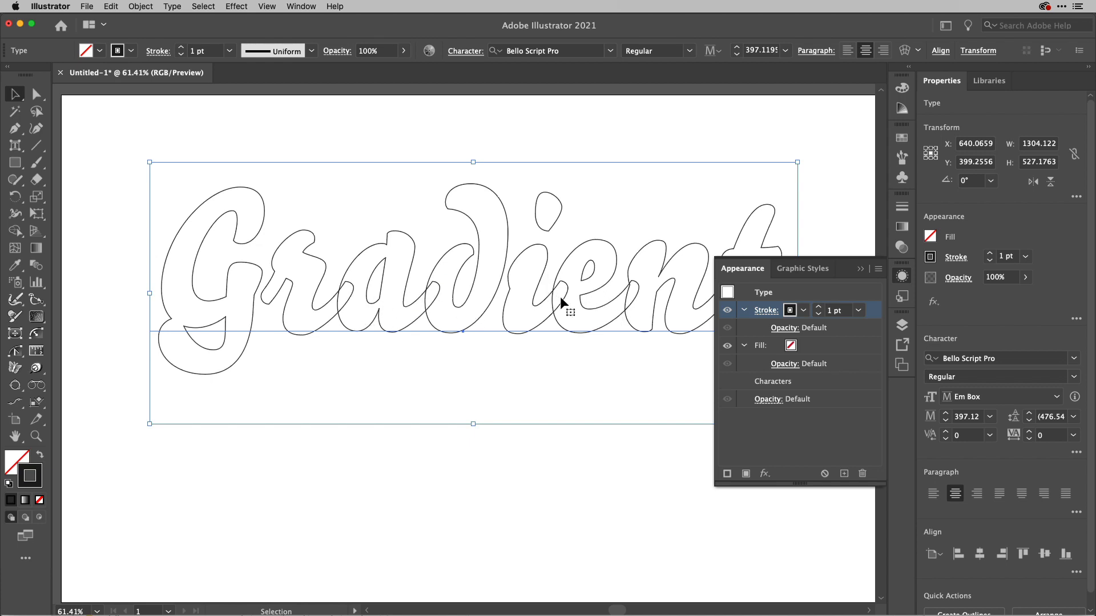
left_click(804, 311)
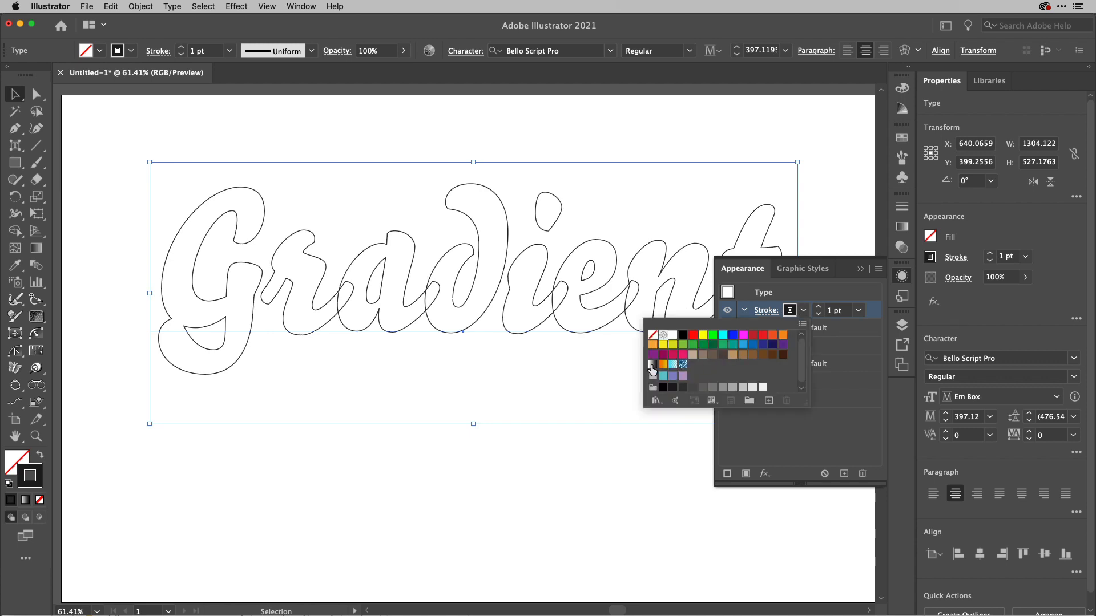
left_click(653, 365)
left_click(874, 309)
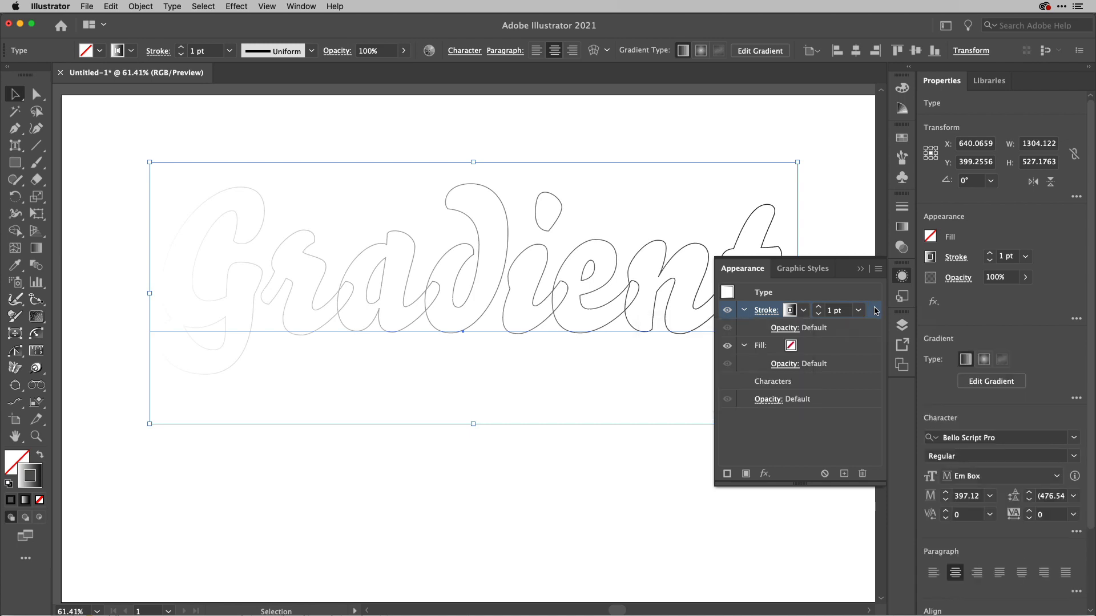
Set the weight of the text's gradient stroke to 9 pt.
left_click(991, 254)
left_click(990, 254)
left_click(991, 254)
left_click(991, 254)
left_click(991, 254)
left_click(990, 254)
left_click(991, 254)
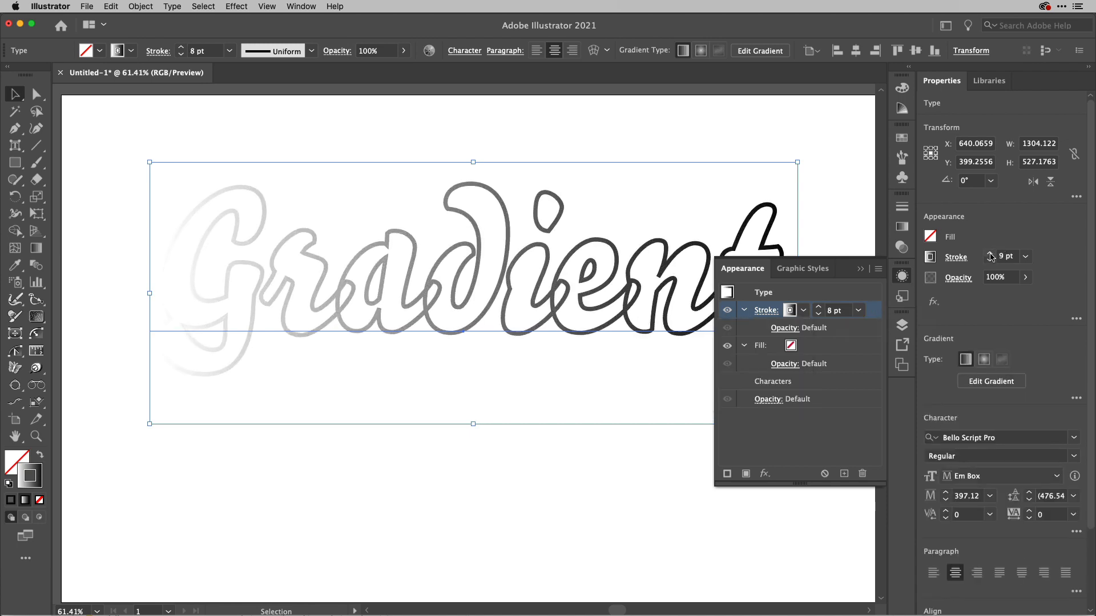
left_click(990, 254)
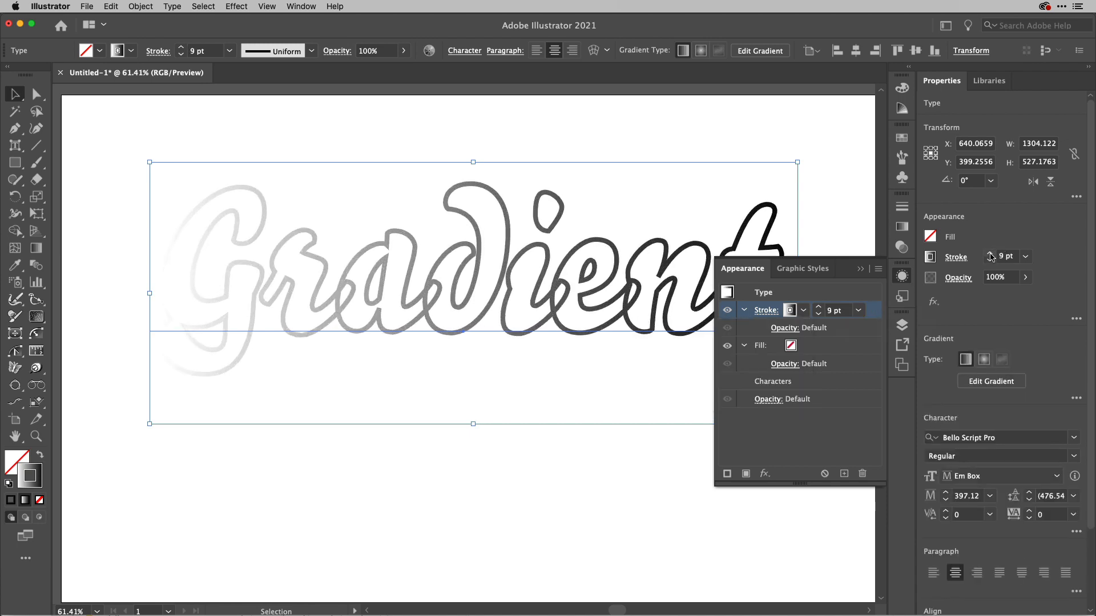
Recolour the stroke gradient so that its start stop is pink and its end stop is yellow.
left_click(902, 227)
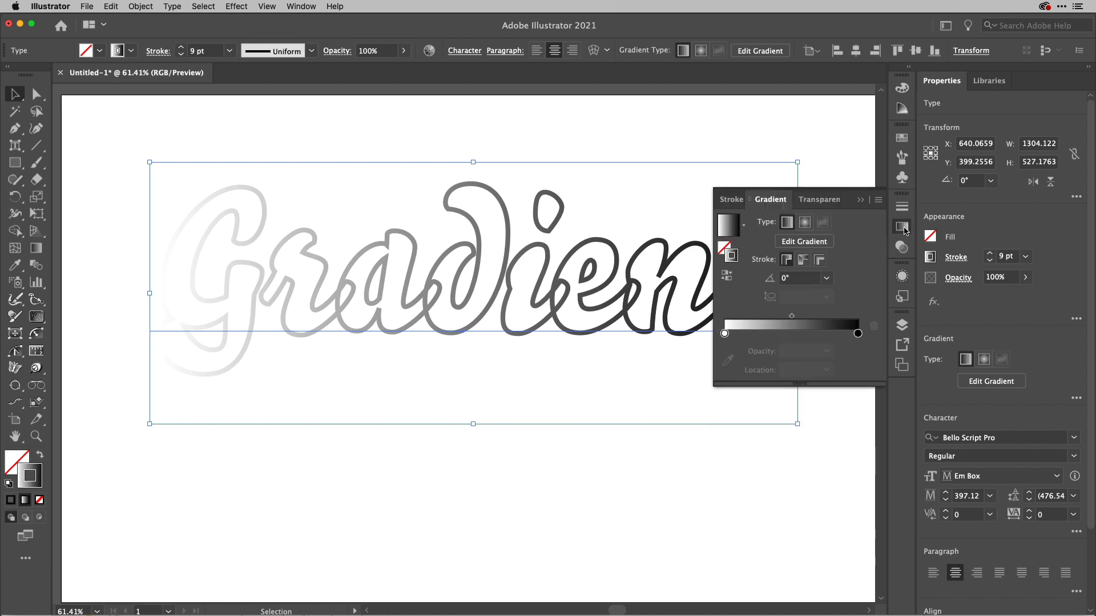
double_click(725, 334)
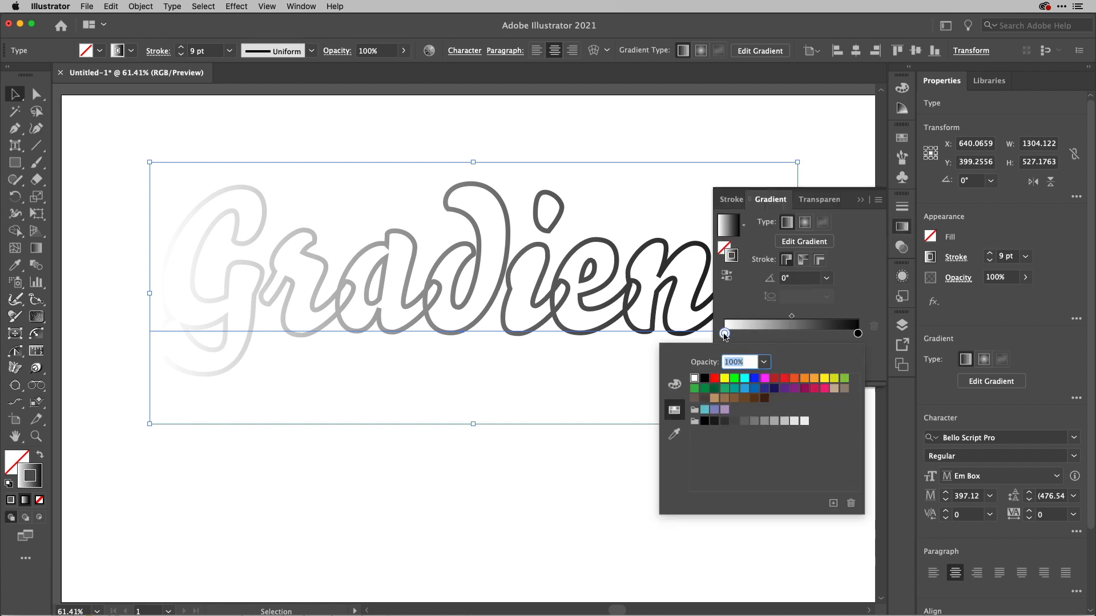
left_click(824, 388)
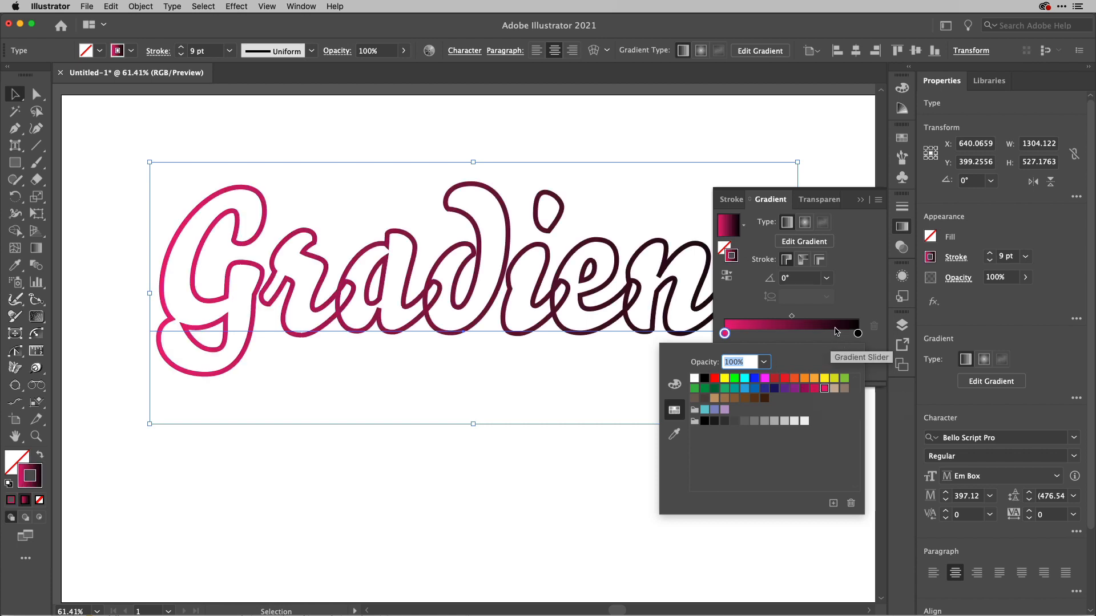
left_click(847, 317)
double_click(858, 332)
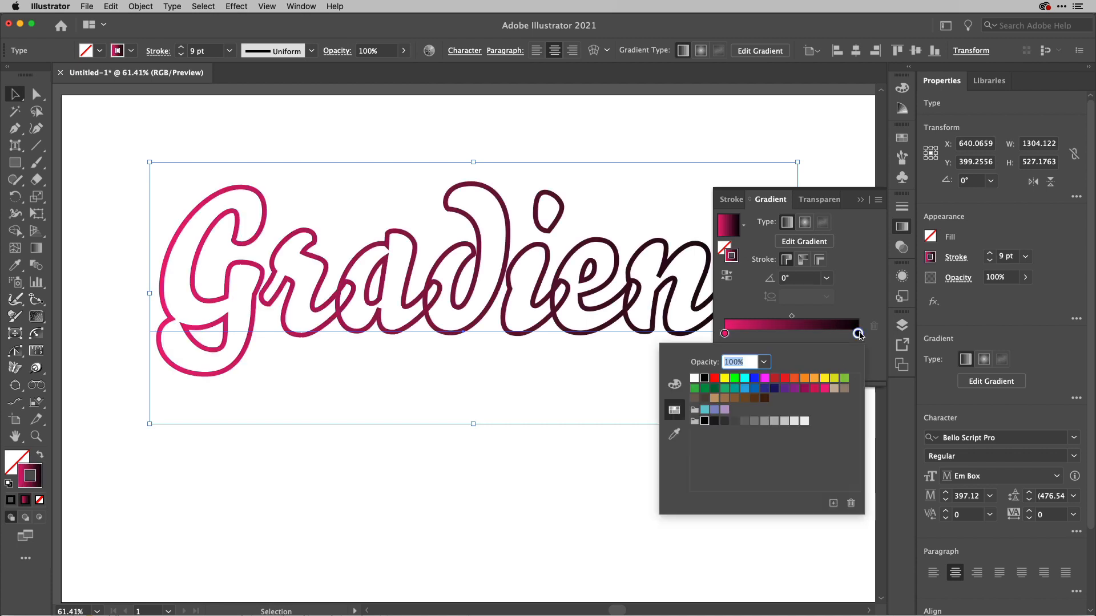
left_click(824, 379)
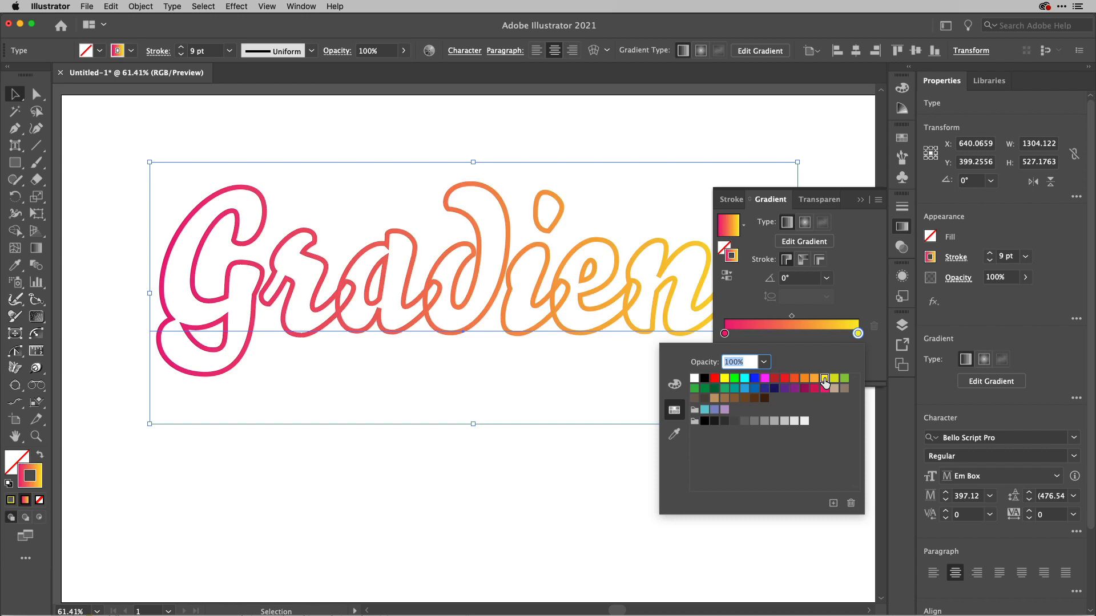
left_click(903, 232)
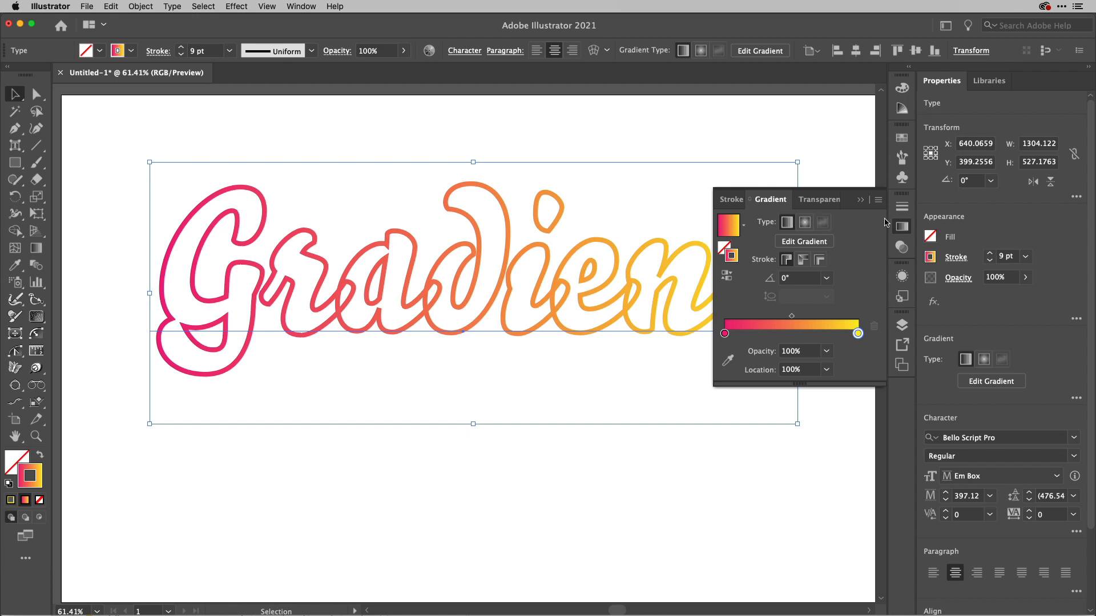
Set the corner style of the text's gradient stroke to Round Join.
left_click(957, 259)
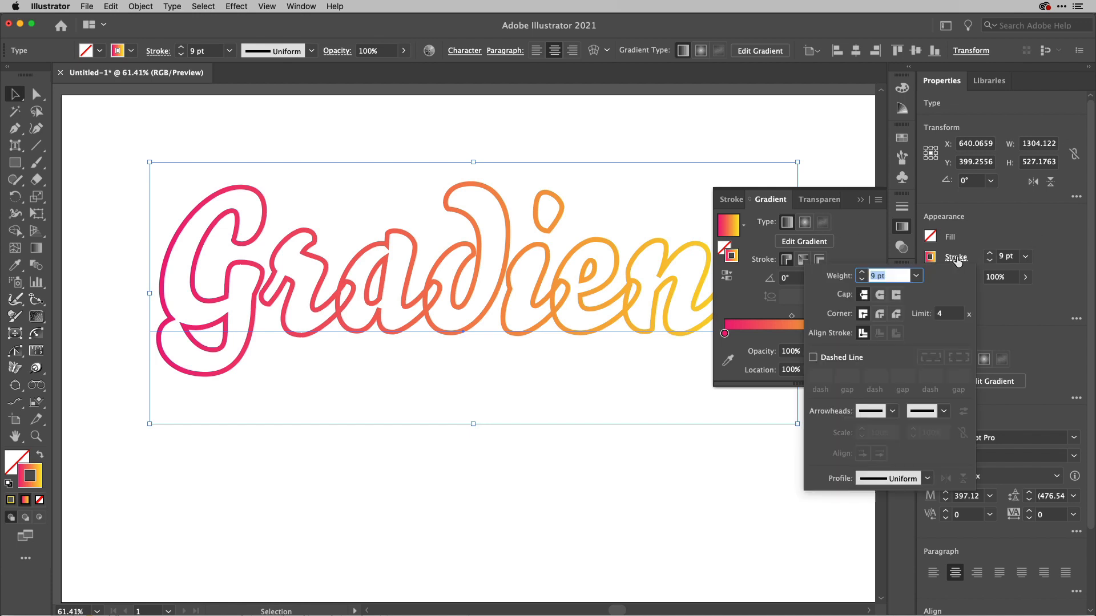
left_click(881, 314)
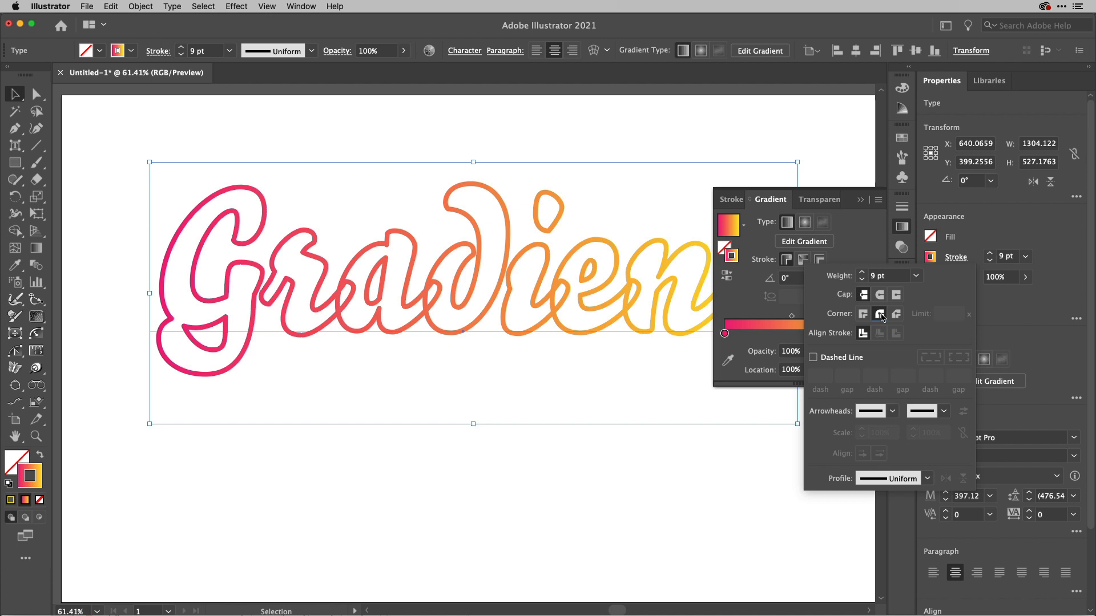
left_click(863, 314)
left_click(880, 314)
left_click(1021, 306)
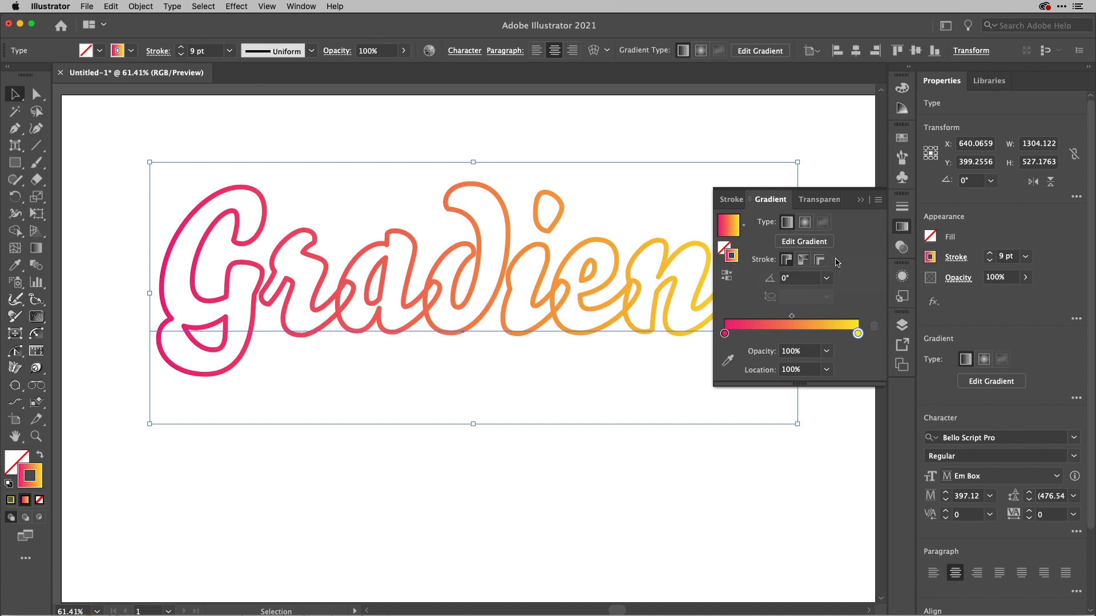
Try applying the gradient along the text's stroke, and settle on applying it across the stroke.
left_click(803, 261)
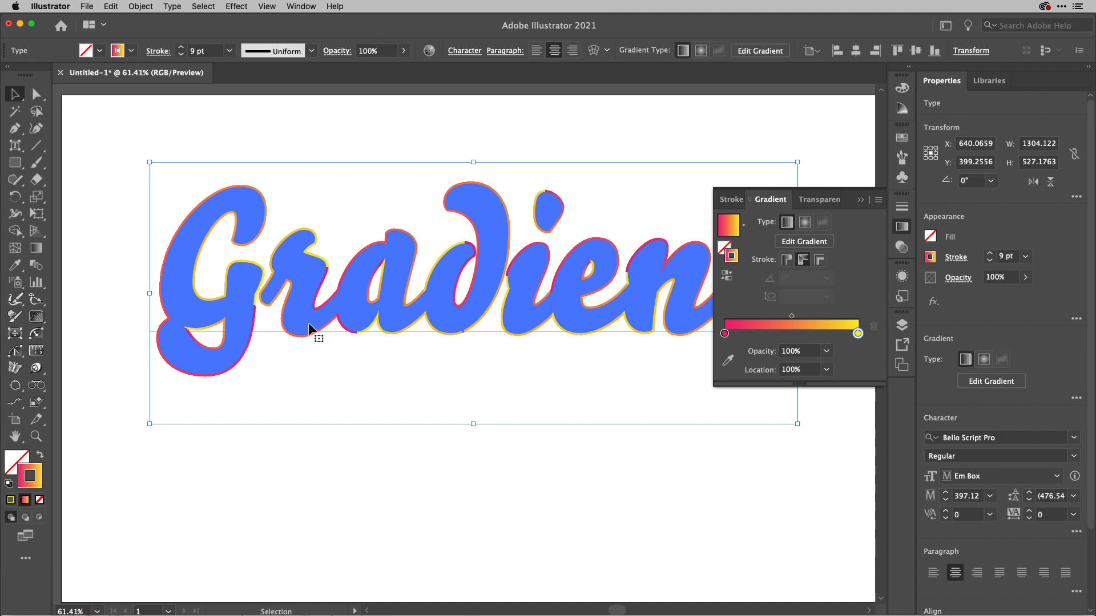
left_click(819, 260)
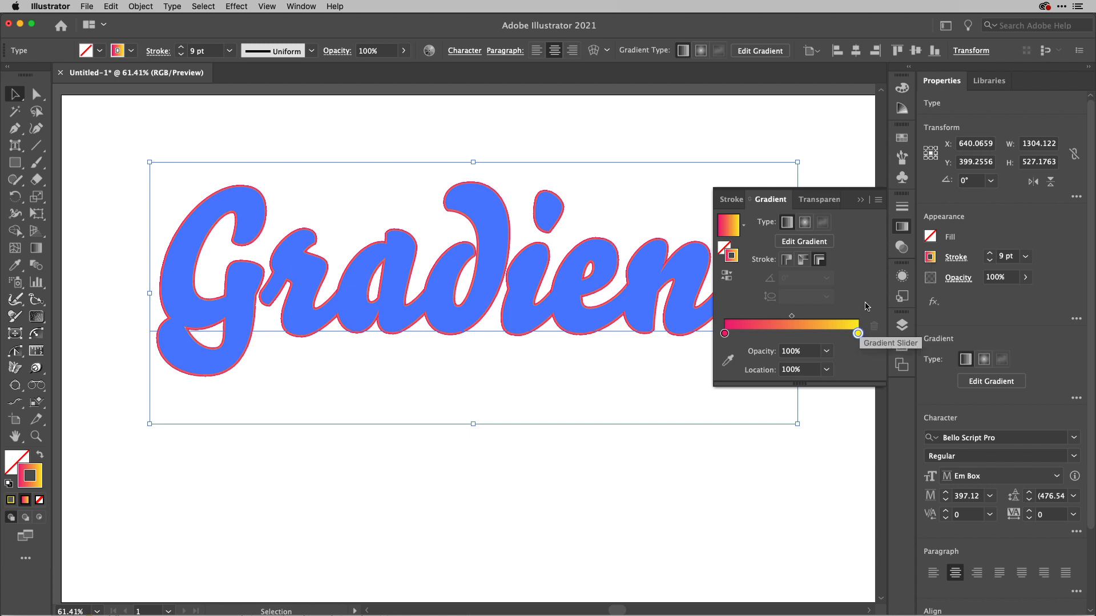
left_click(902, 229)
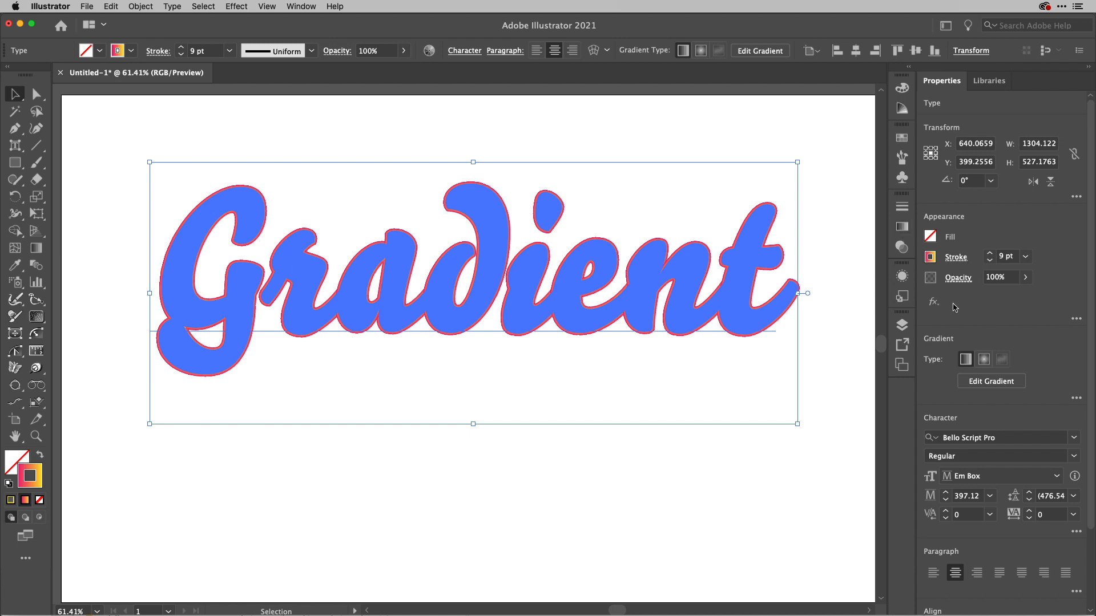
Apply the Pathfinder Add effect to the gradient-stroked text object.
left_click(933, 302)
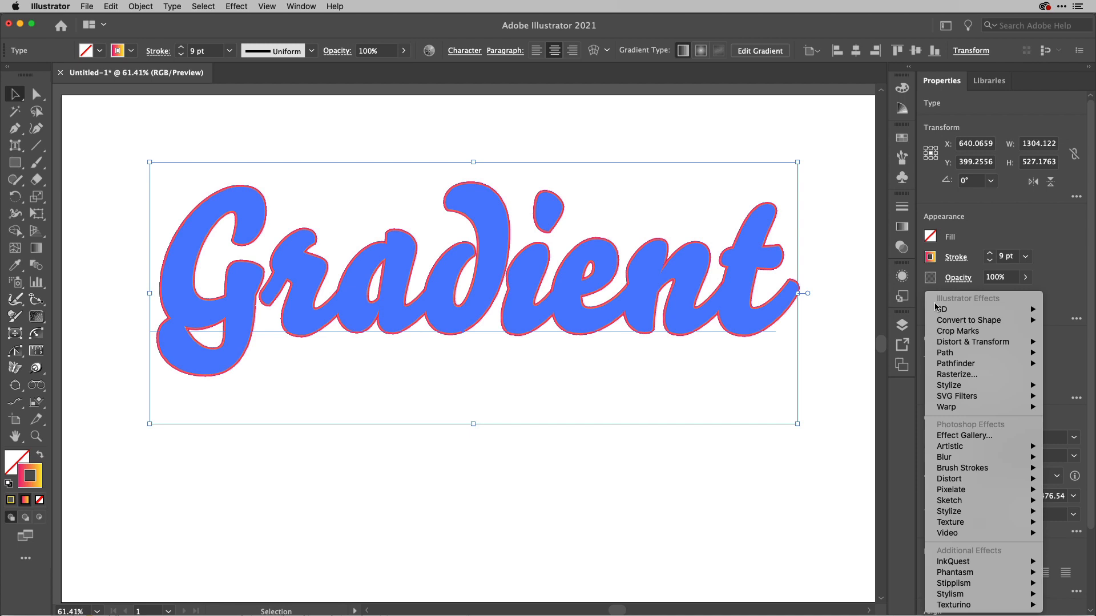
mouse_move(964, 365)
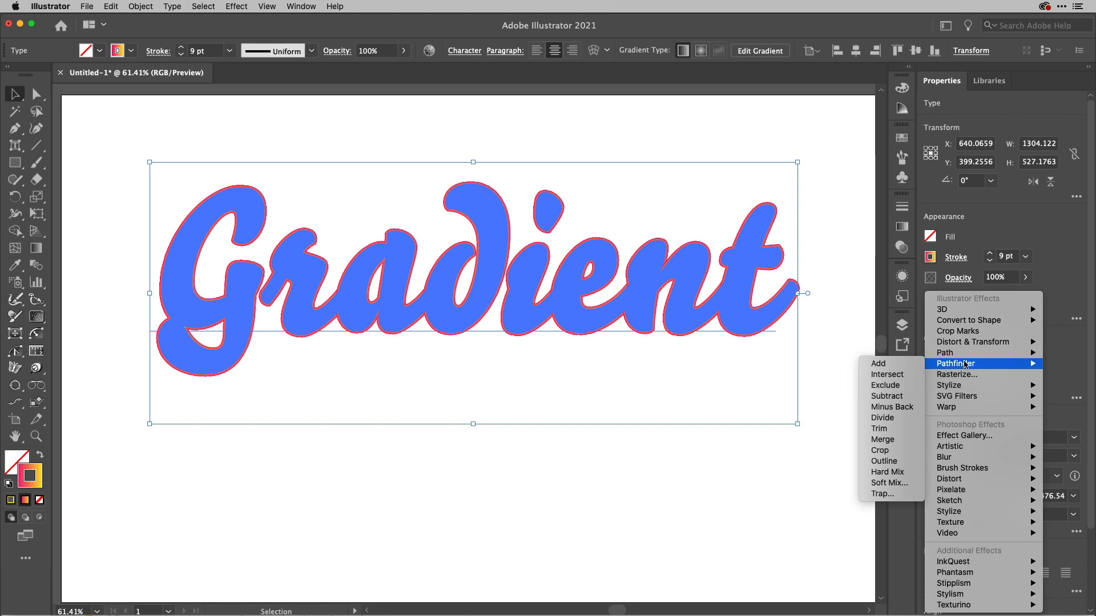
left_click(903, 368)
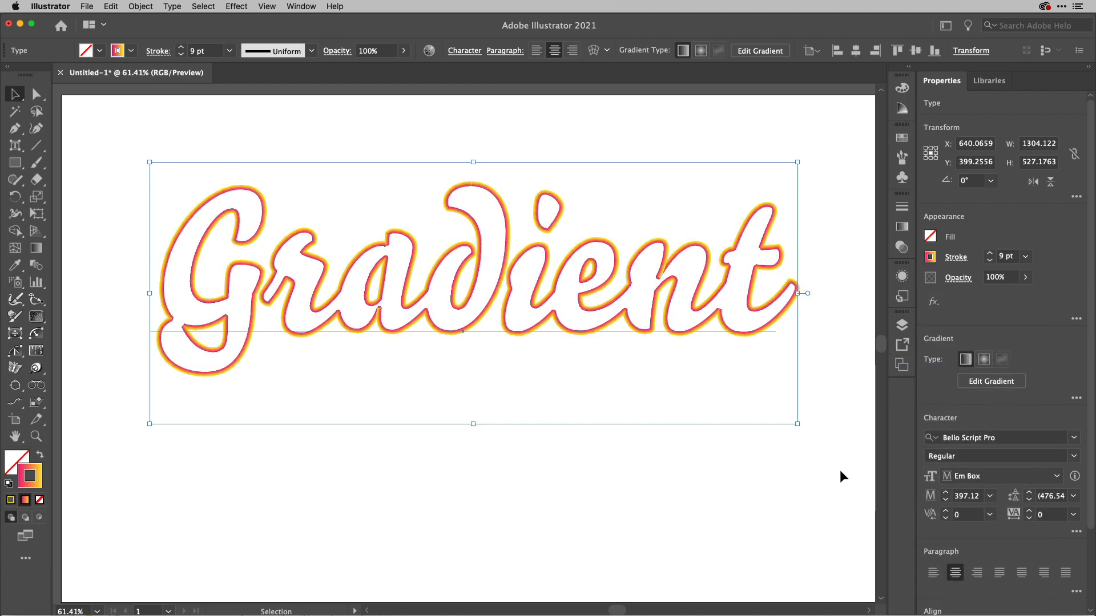